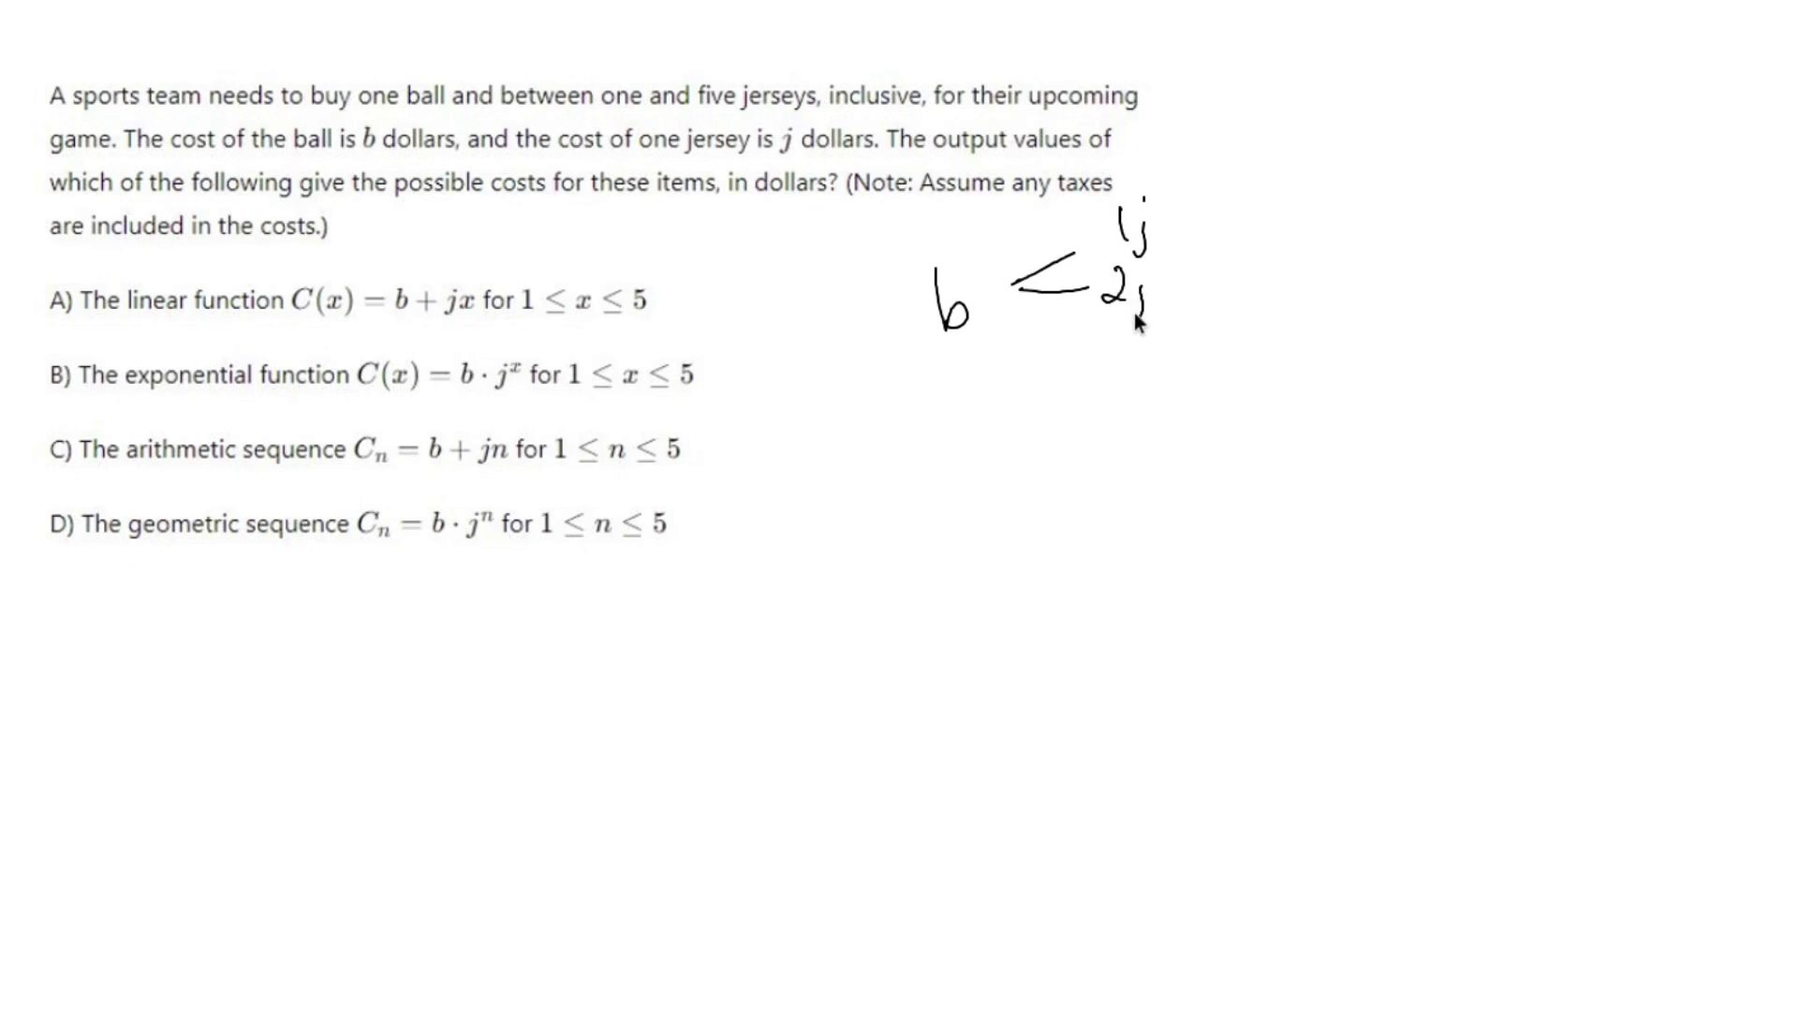
Step: Draw pen branches from b toward 3j and 5j in the jersey sketch
{"action": "mouse_move", "coordinate": [1002, 305]}
{"action": "left_mouse_down"}
{"action": "mouse_move", "coordinate": [1048, 335]}
{"action": "mouse_move", "coordinate": [1098, 429]}
{"action": "left_mouse_up"}
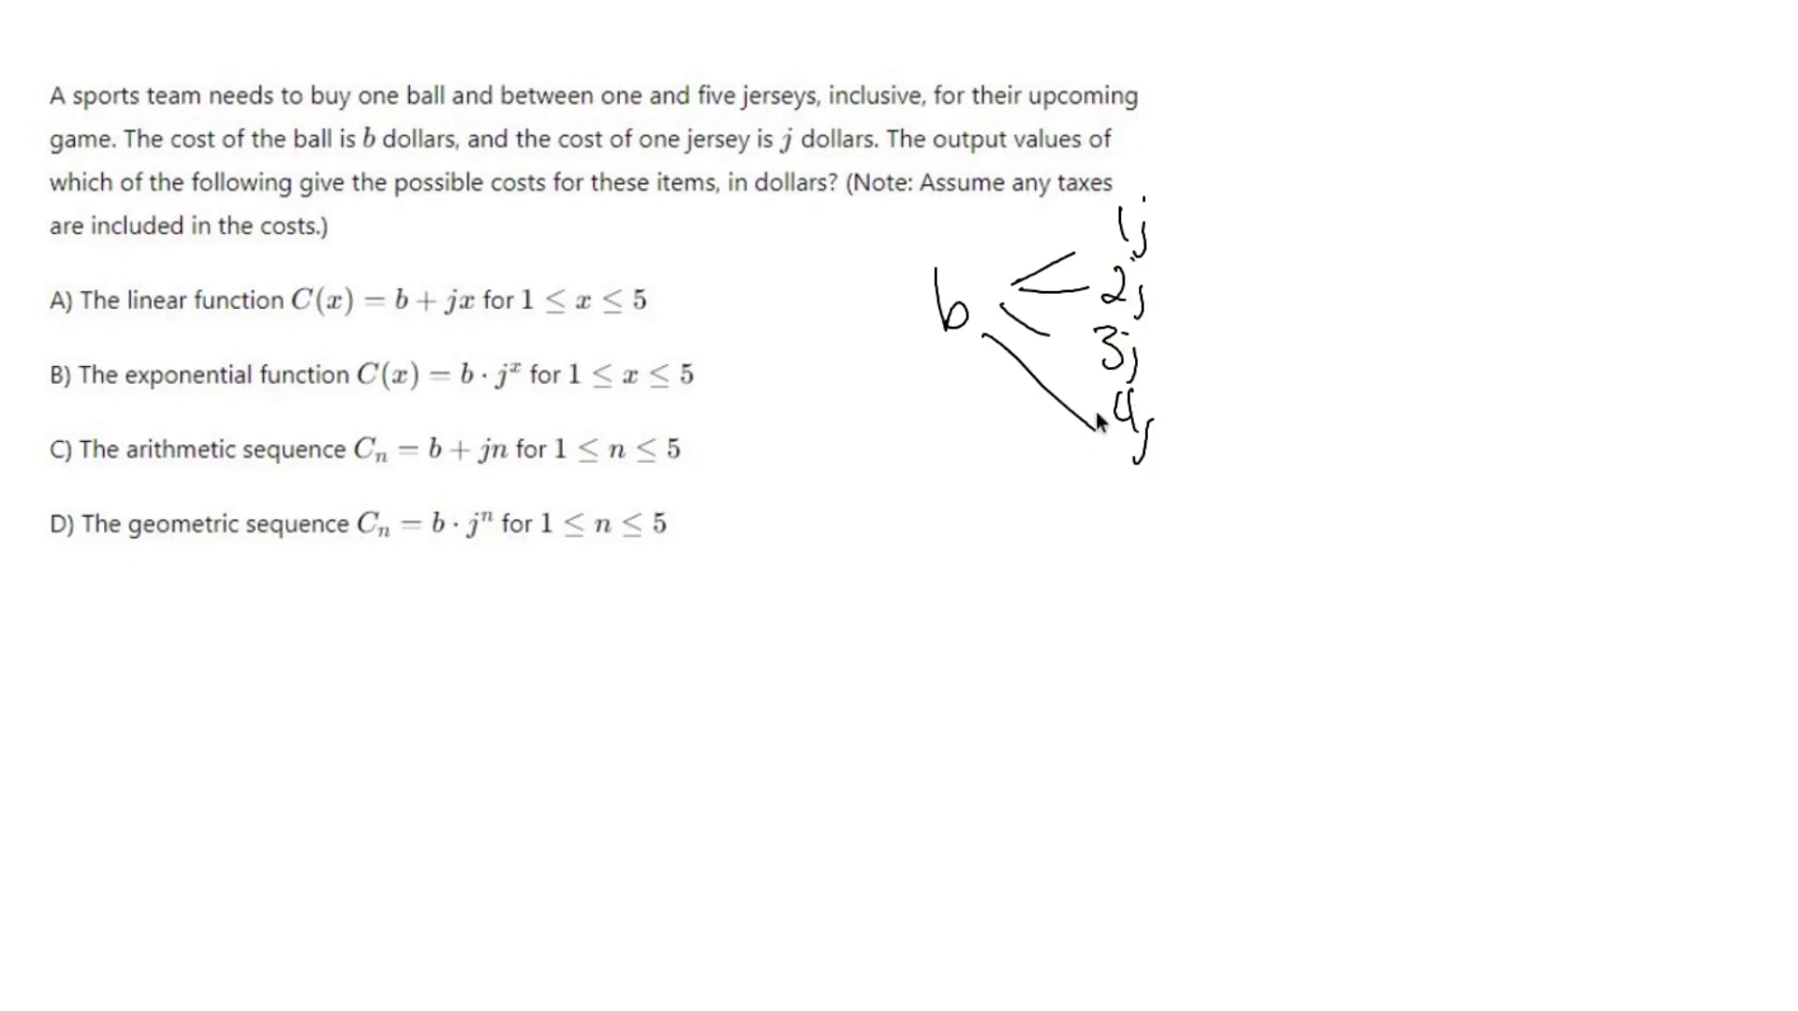
{"action": "left_click_drag", "start_coordinate": [987, 350], "coordinate": [1135, 518]}
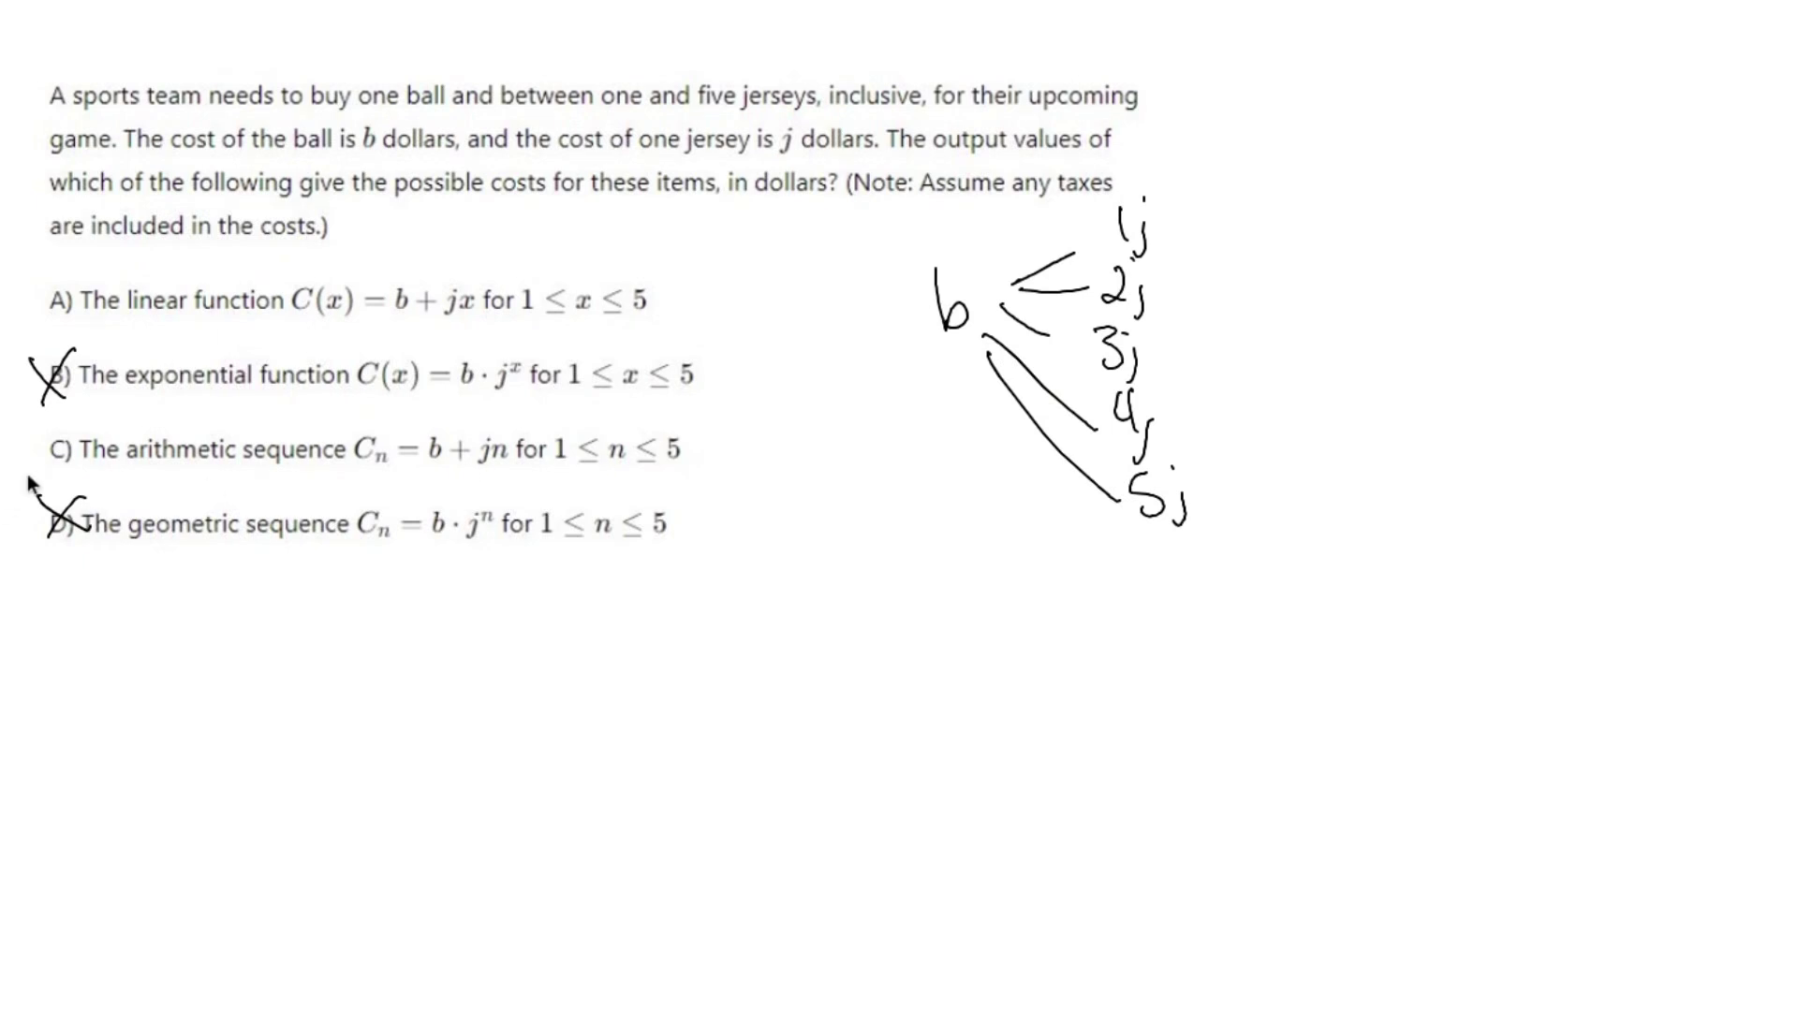
Step: Draw a pen circle around the C) label to mark it as the answer
{"action": "left_click_drag", "start_coordinate": [77, 423], "coordinate": [67, 431]}
Step: Underline 'jersey' in the question and draw an X over option A
{"action": "left_click_drag", "start_coordinate": [681, 166], "coordinate": [751, 168]}
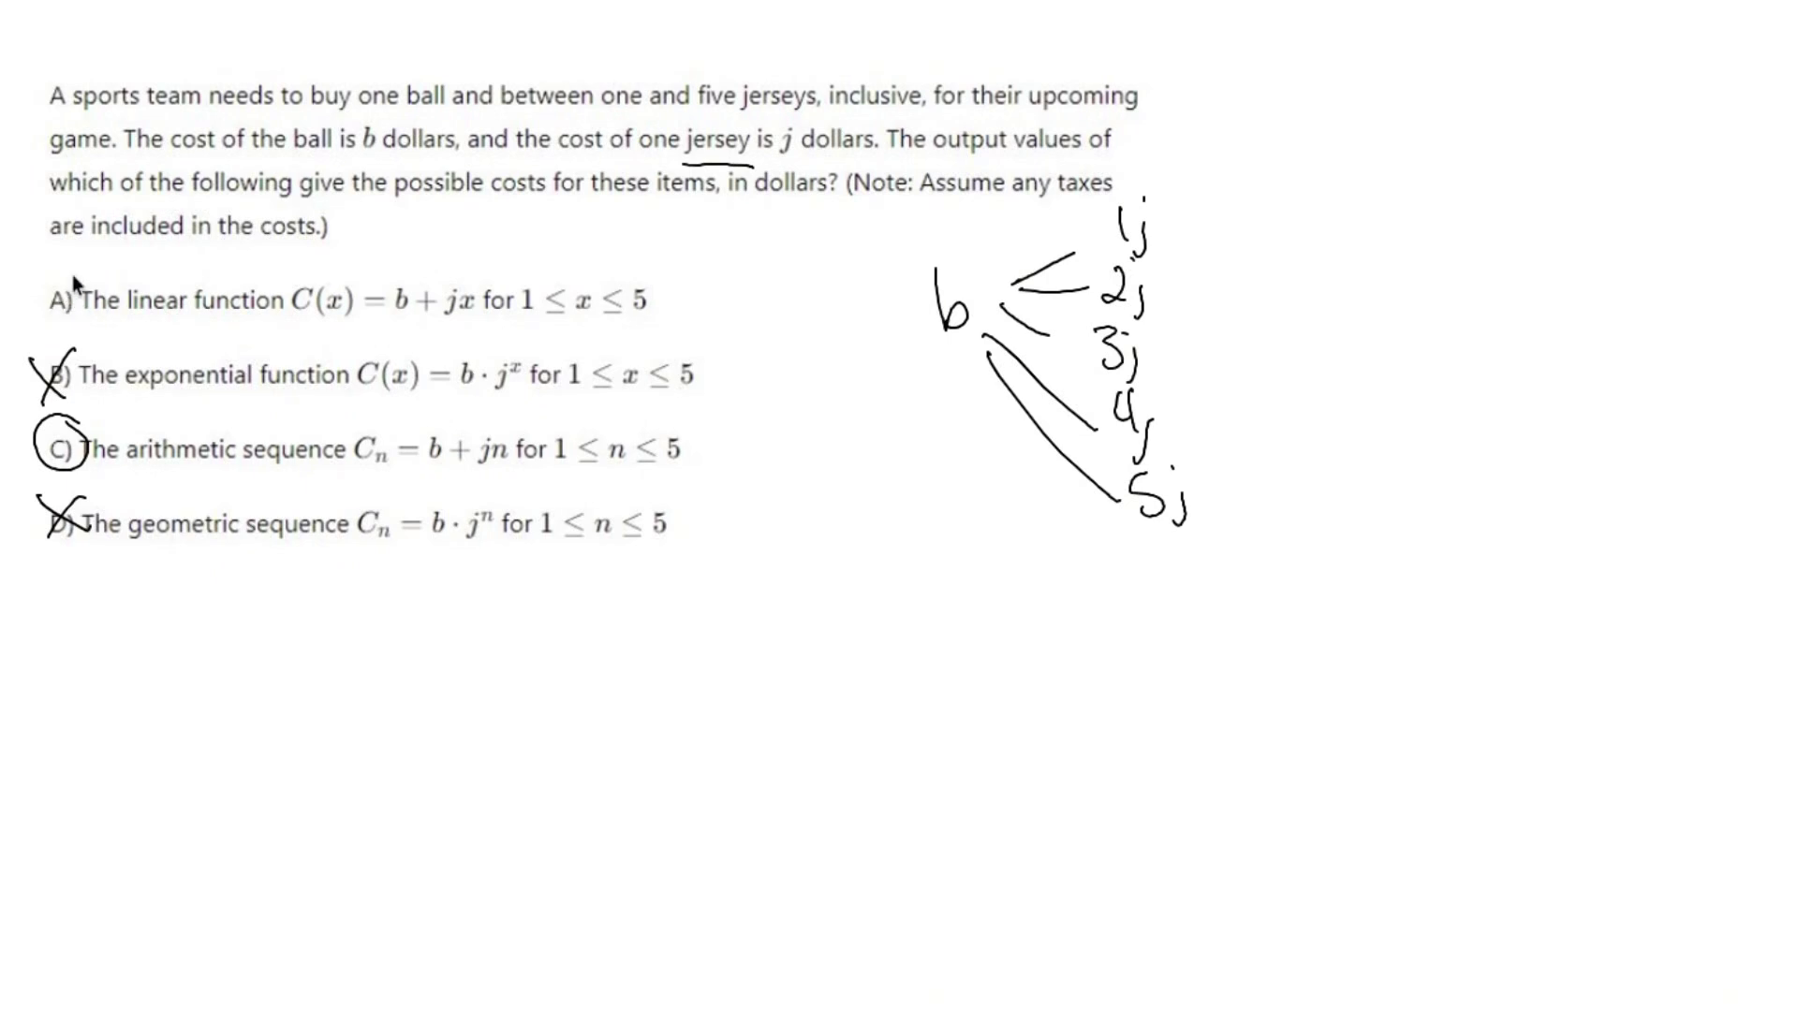
{"action": "mouse_move", "coordinate": [72, 274]}
{"action": "left_mouse_down"}
{"action": "mouse_move", "coordinate": [35, 336]}
{"action": "mouse_move", "coordinate": [88, 332]}
{"action": "left_mouse_up"}
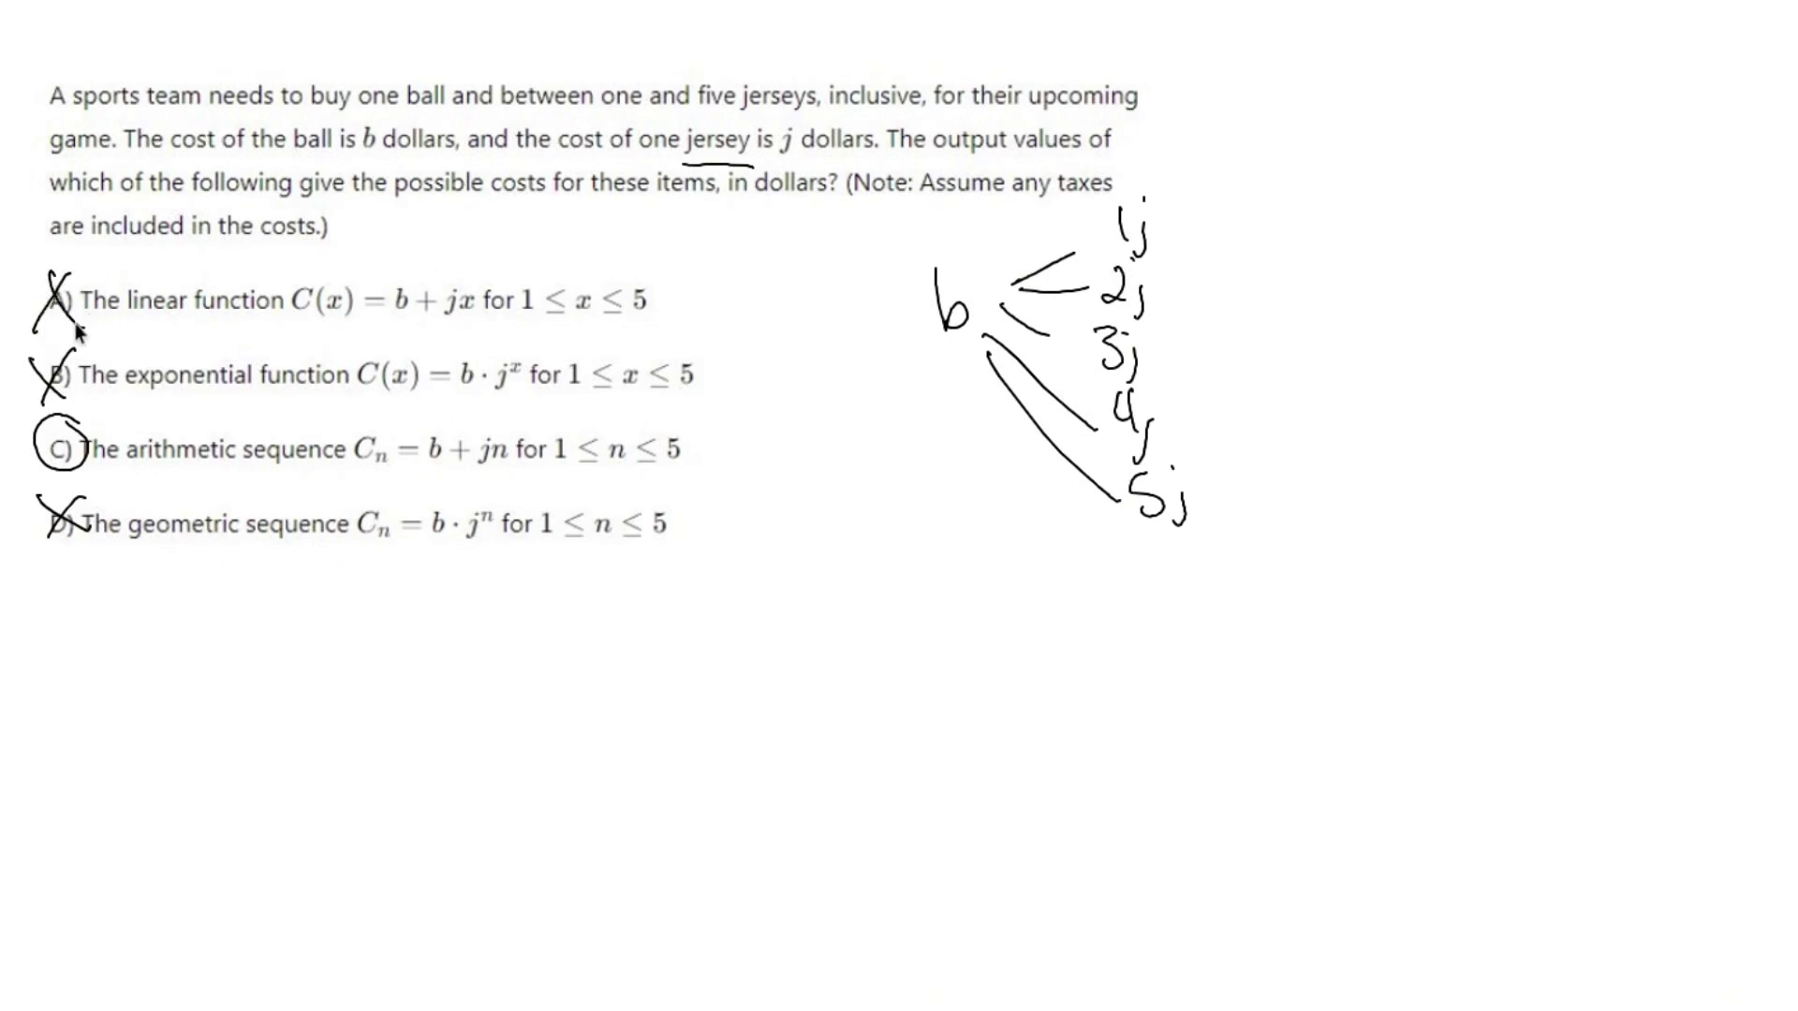